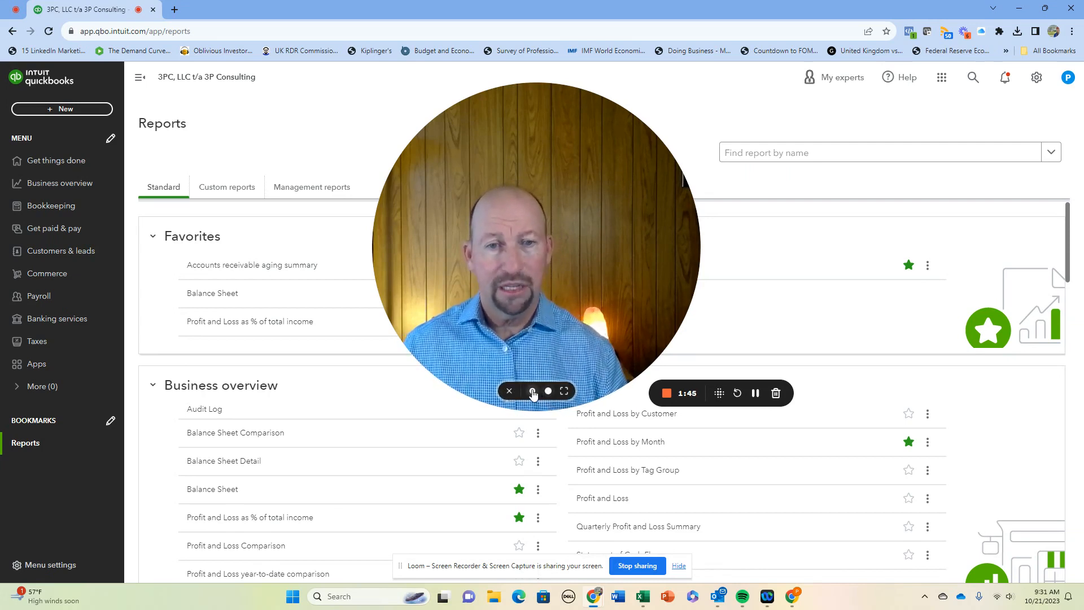
pyautogui.click(533, 390)
pyautogui.moveTo(443, 343); pyautogui.dragTo(86, 511)
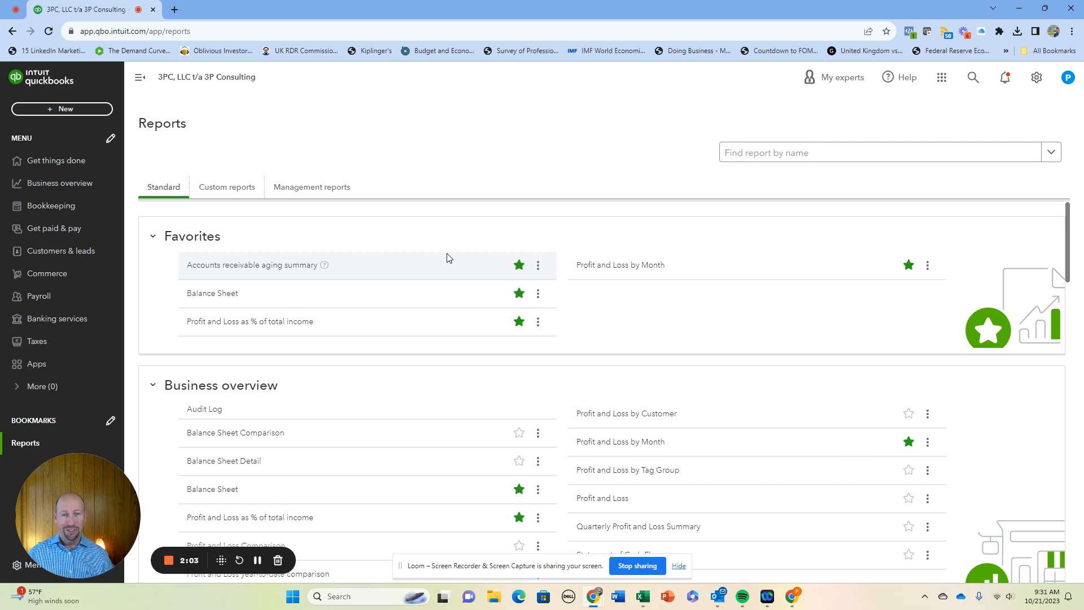
# Open the saved Profit and Loss by Month report from the custom reports.
pyautogui.click(229, 194)
pyautogui.click(168, 189)
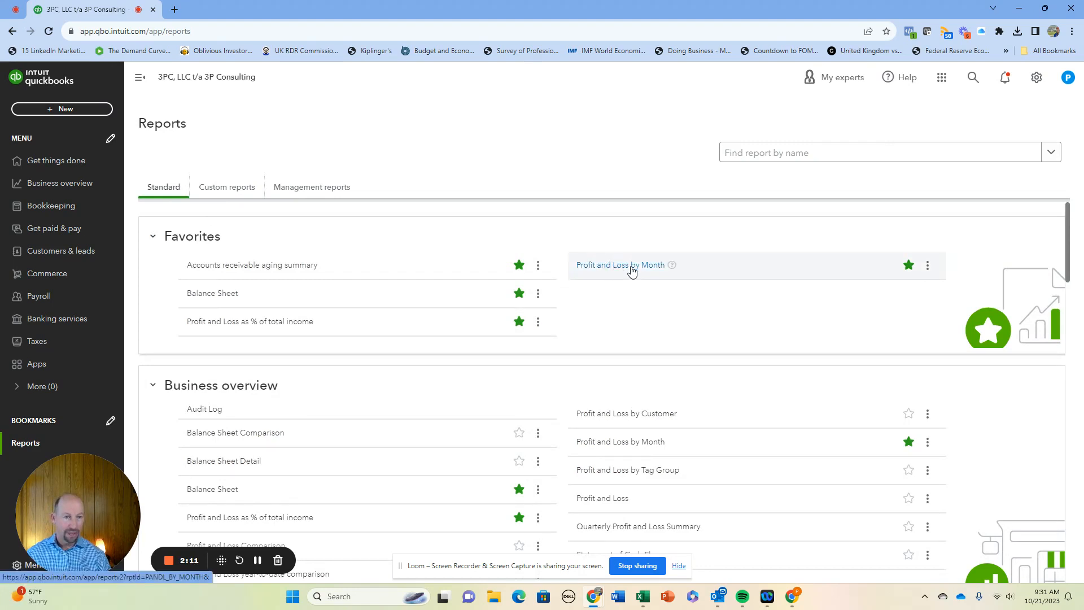
pyautogui.click(239, 189)
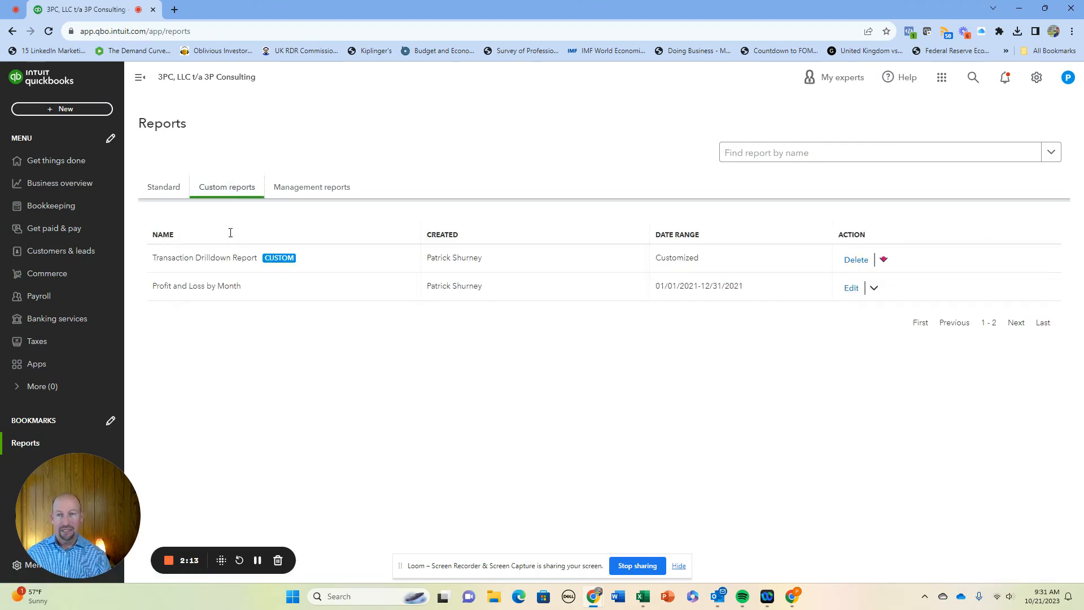
pyautogui.click(205, 287)
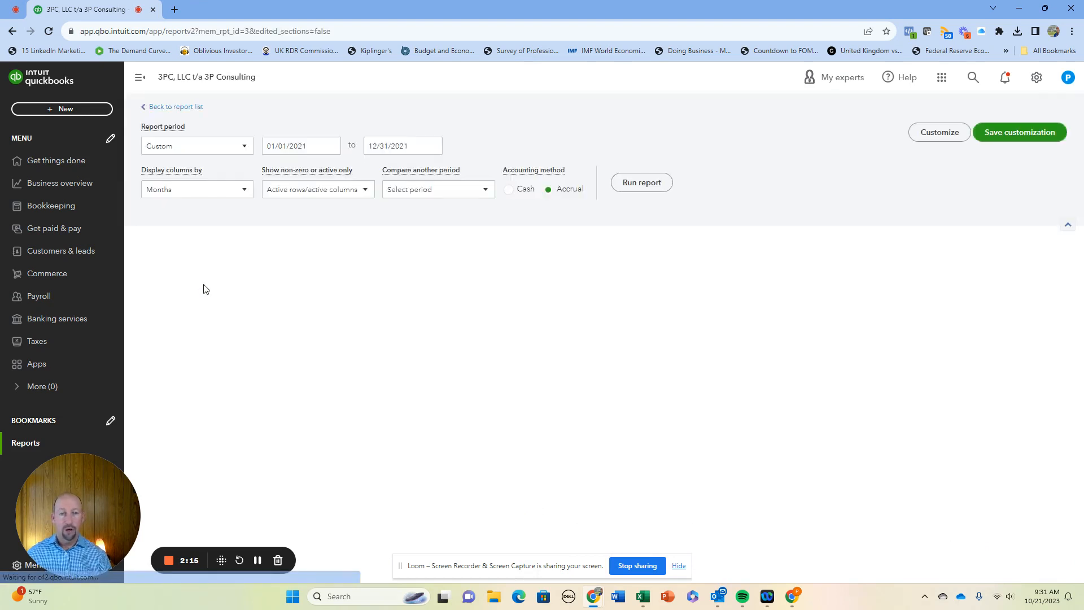
pyautogui.scroll(-2, 218, 281)
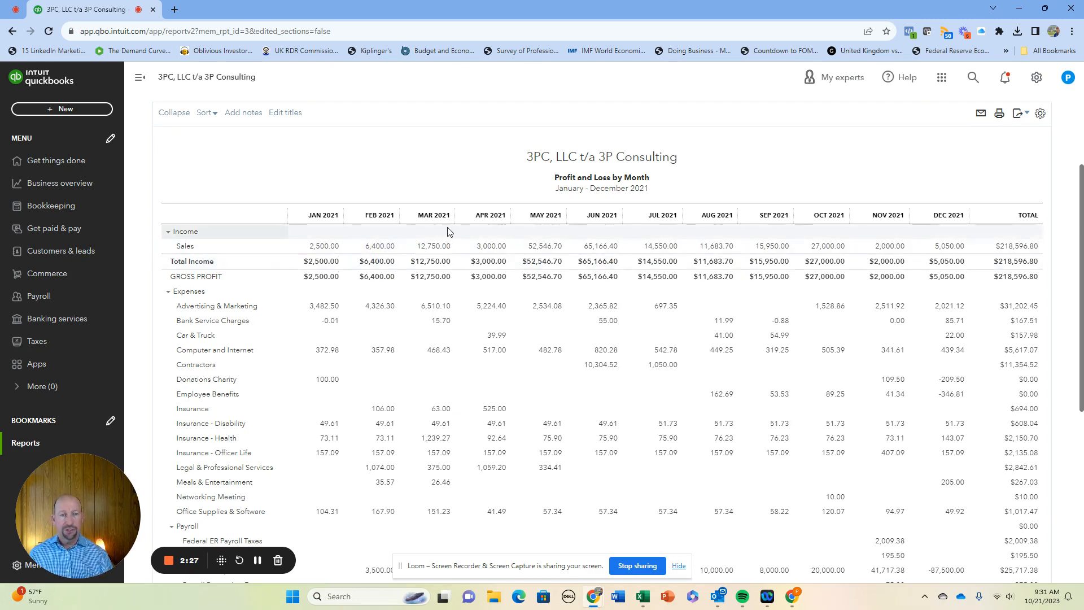
# Bring up the report's Export to Excel option and switch to the exported Profit and Loss by Month workbook in Excel.
pyautogui.click(1026, 118)
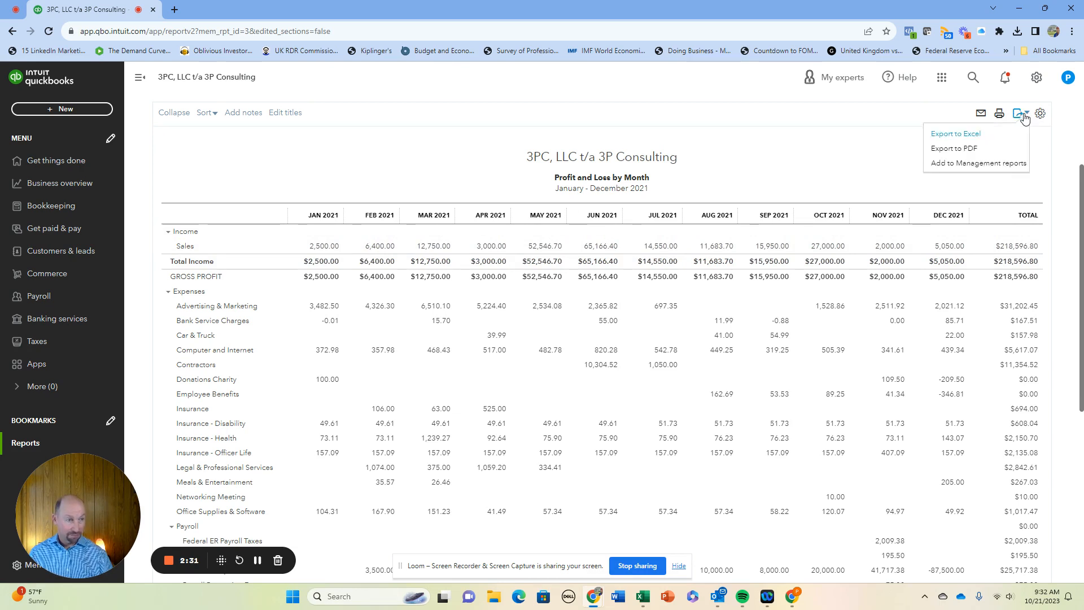
pyautogui.click(987, 138)
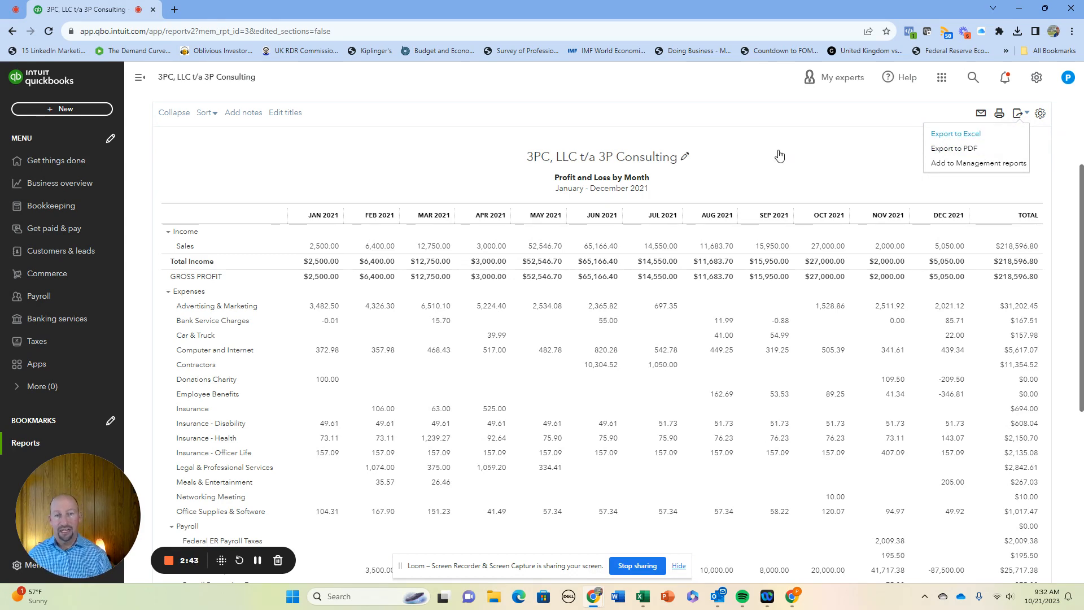
pyautogui.hotkey('alt', 'Tab')
pyautogui.press('Tab')
pyautogui.press('Tab')
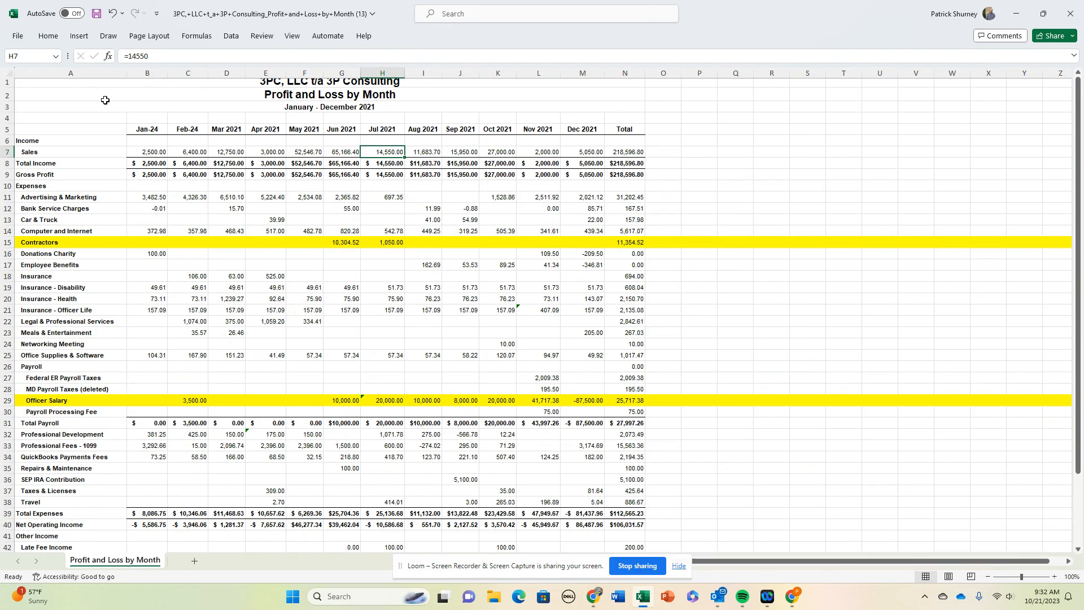
# Change the March column header in cell D5 to Mar 2024.
pyautogui.click(142, 131)
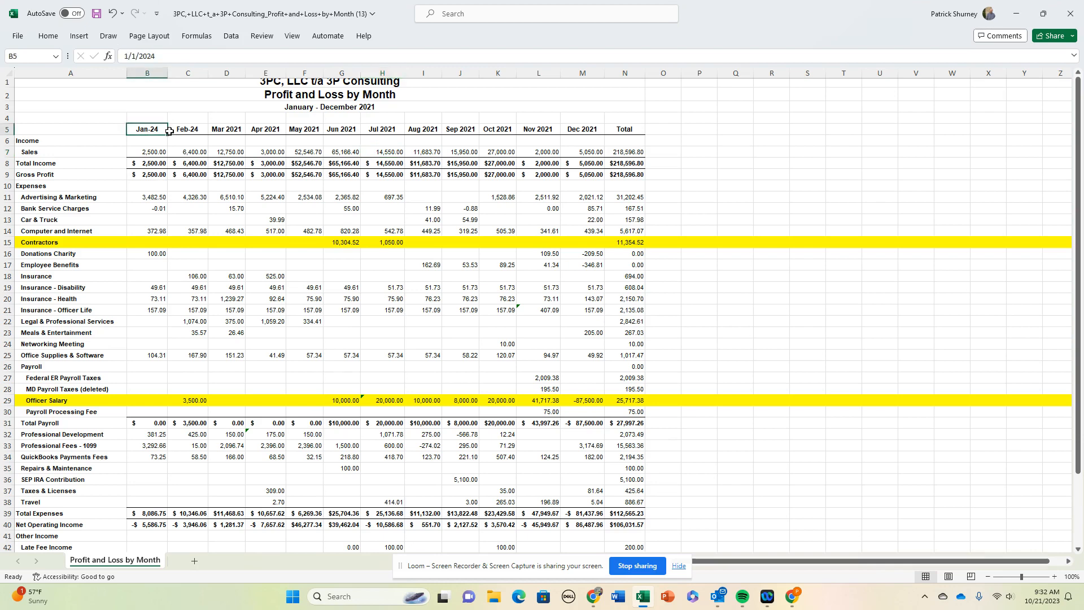
pyautogui.click(174, 131)
pyautogui.click(232, 129)
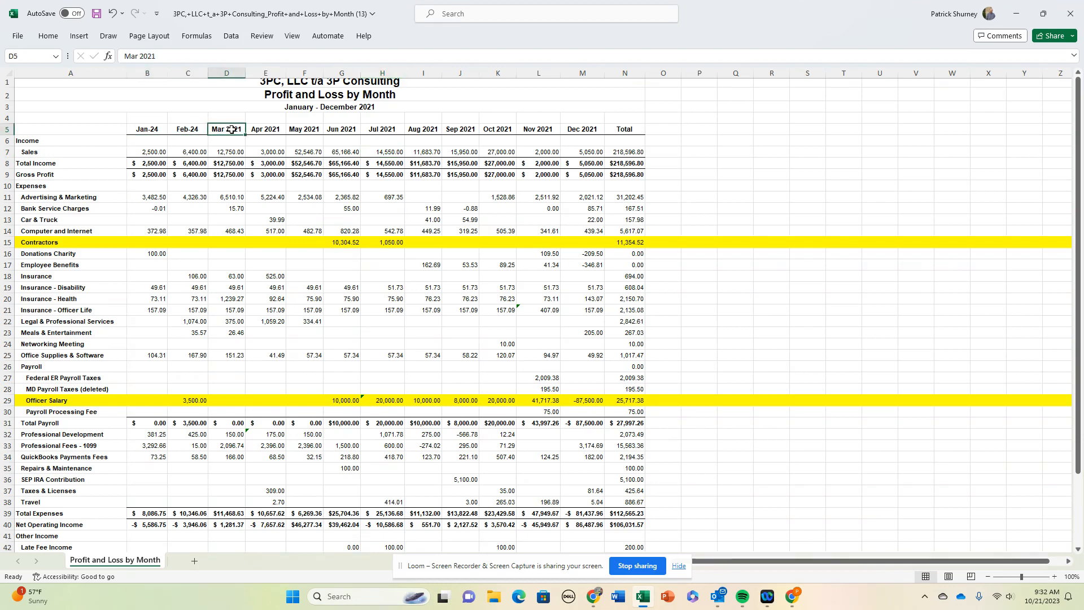
pyautogui.write('Mar 2024')
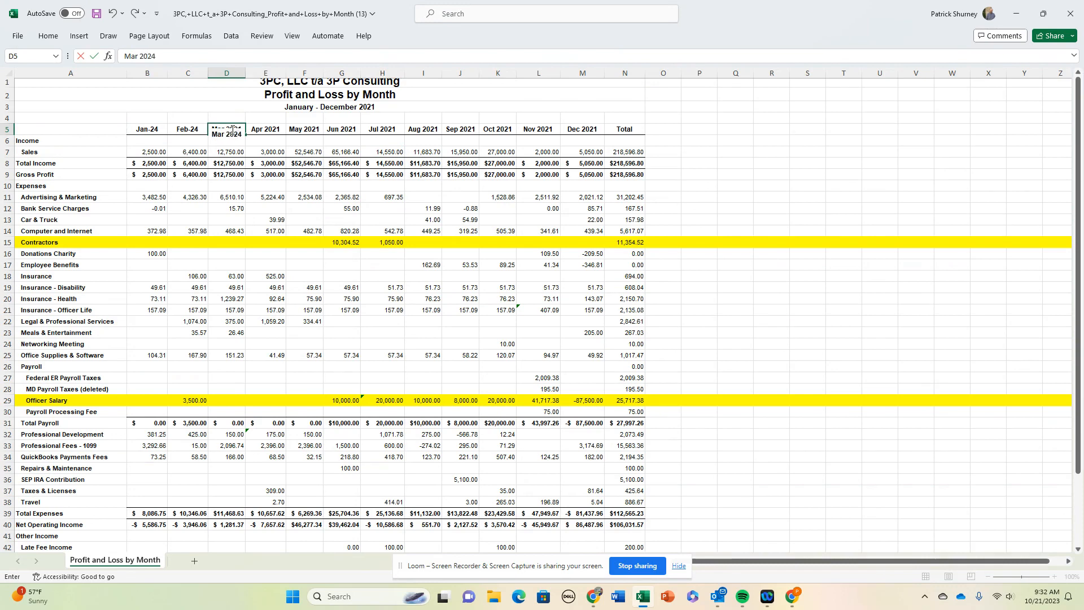
pyautogui.press('Tab')
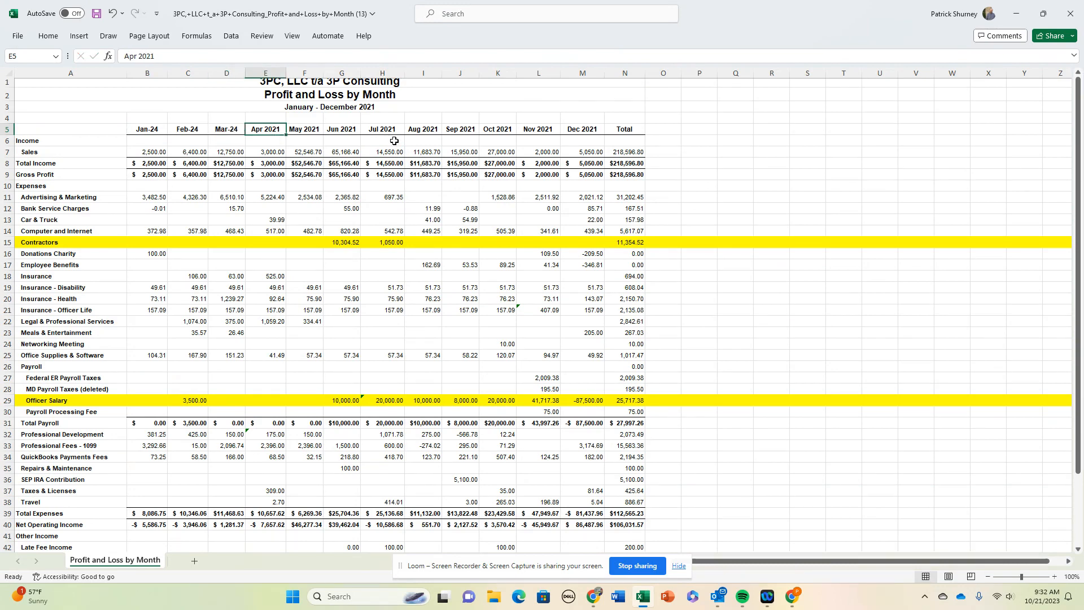
# Examine the formulas behind the Sales total in N7 and the Net Income total in N45.
pyautogui.click(617, 156)
pyautogui.scroll(-1, 634, 232)
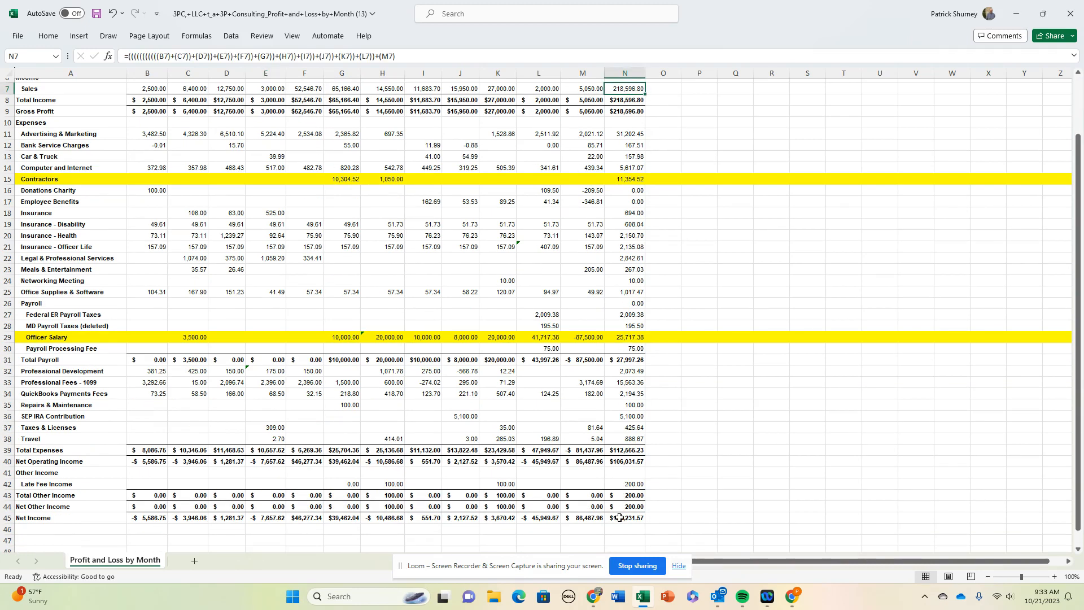
pyautogui.click(619, 518)
pyautogui.scroll(2, 537, 224)
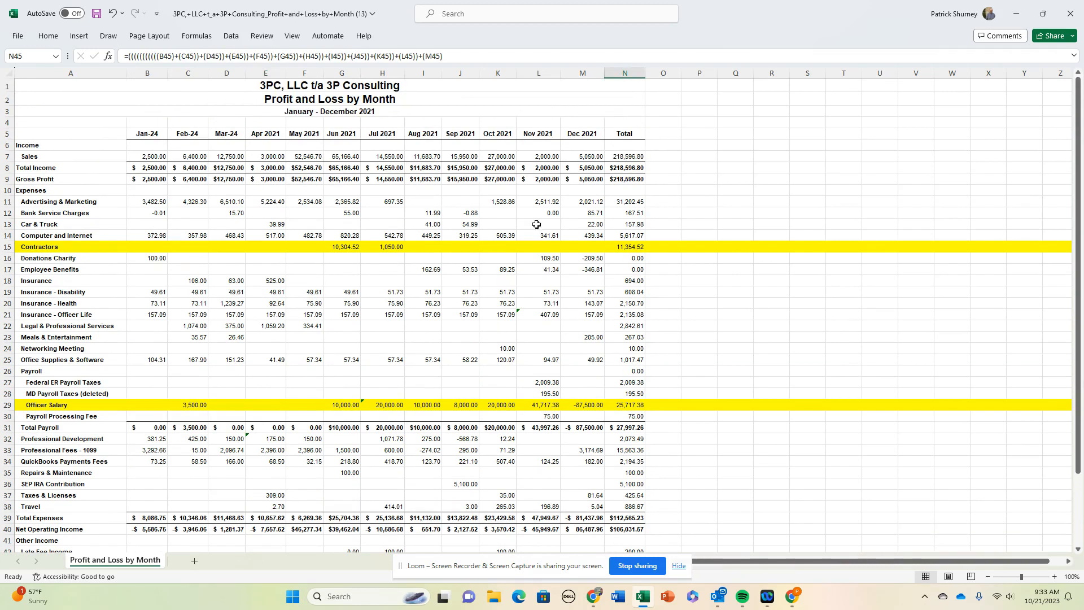
# Set the December Sales amount in cell M7 to 50000.
pyautogui.click(580, 157)
pyautogui.write('50')
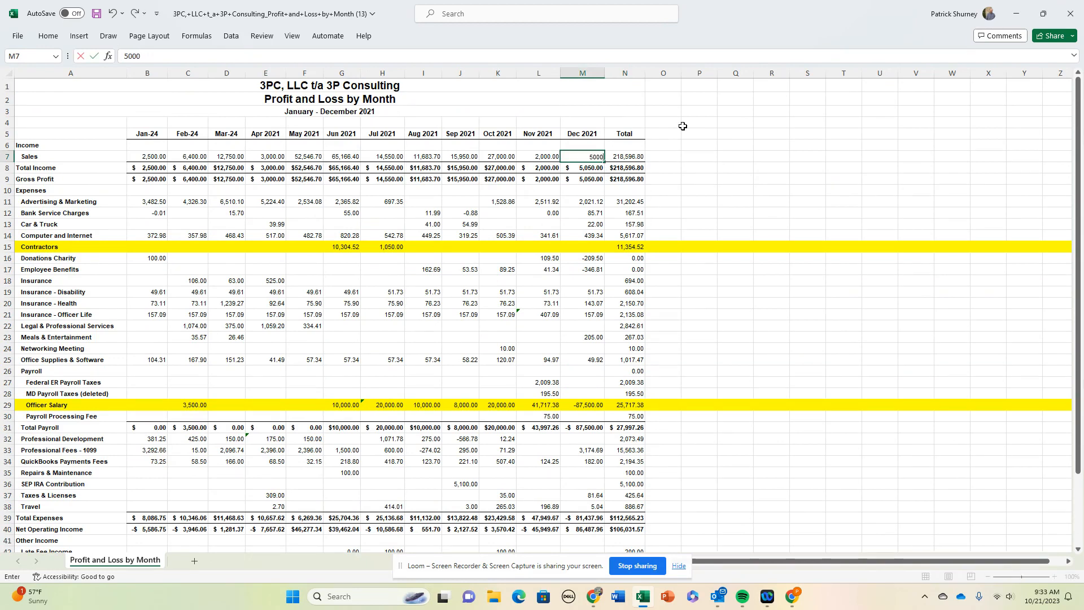
pyautogui.press('Return')
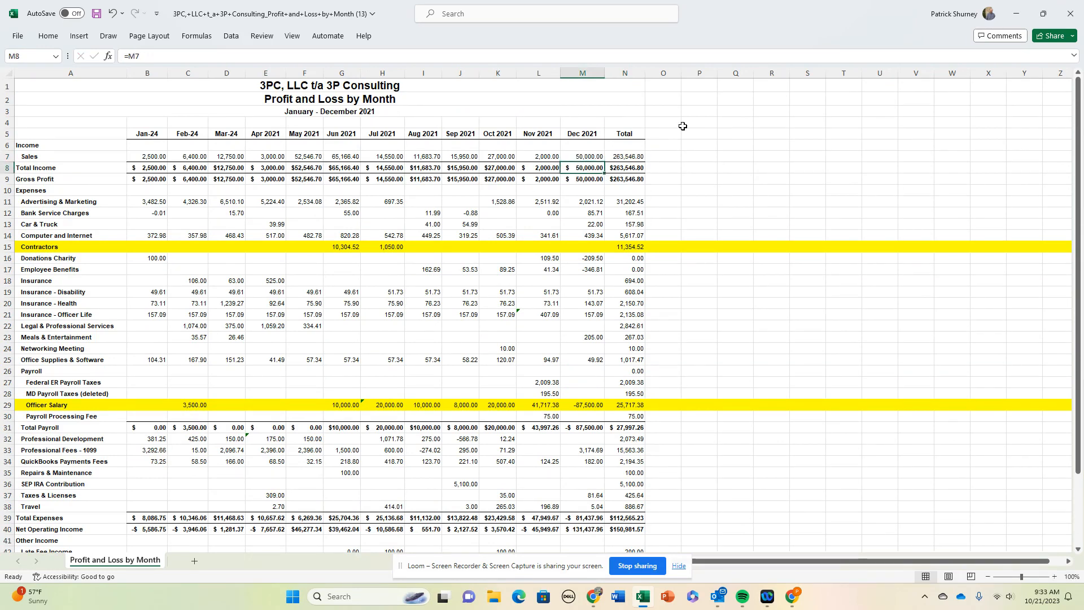
# Check the Sales and Net Income totals in column N and undo the December Sales change.
pyautogui.click(634, 156)
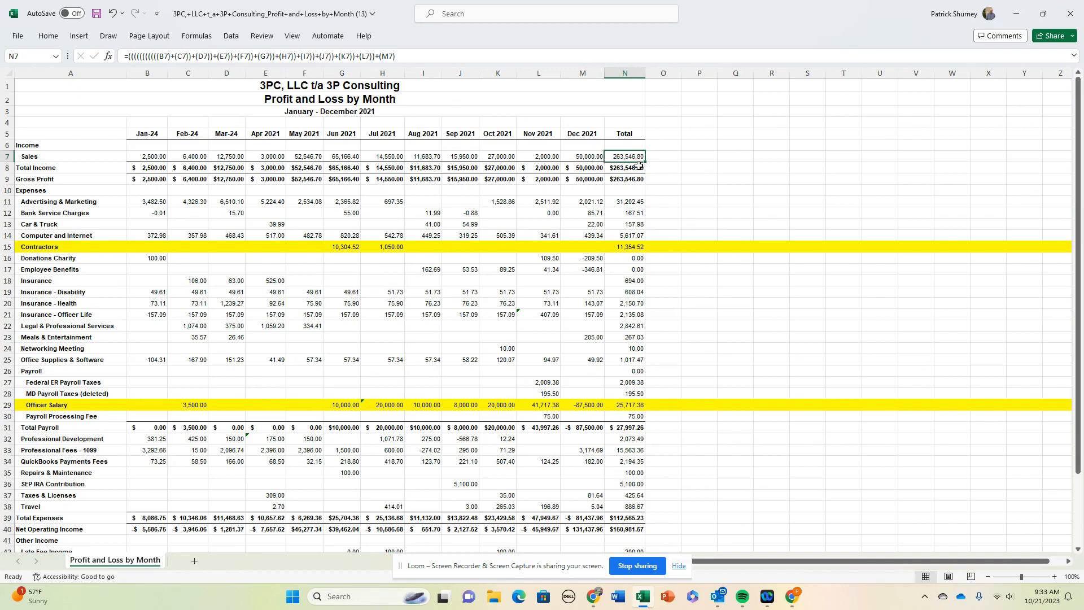
pyautogui.scroll(-3, 624, 235)
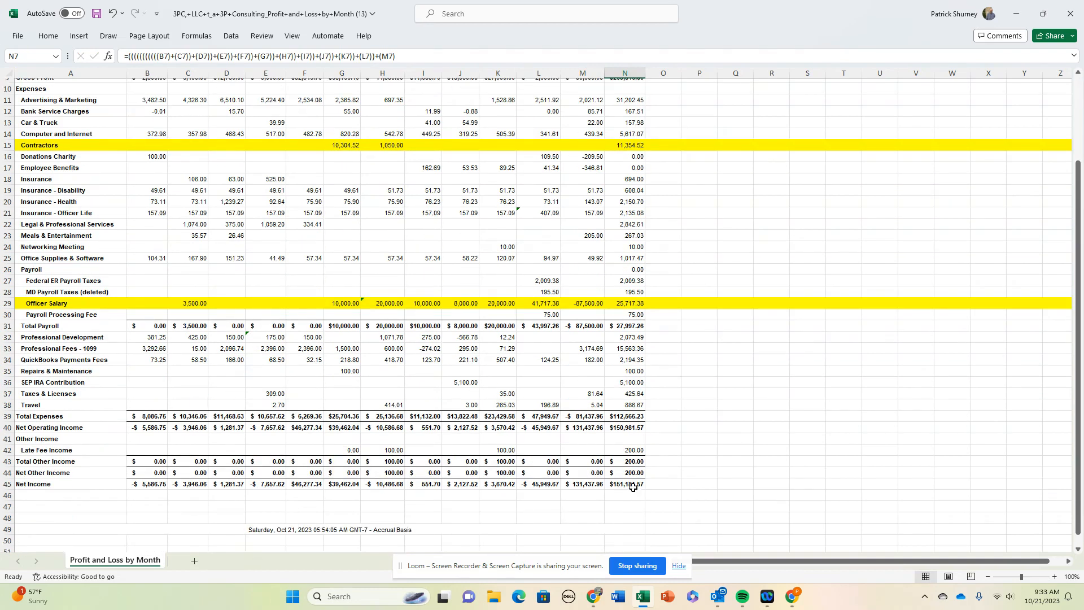
pyautogui.click(633, 487)
pyautogui.scroll(3, 648, 451)
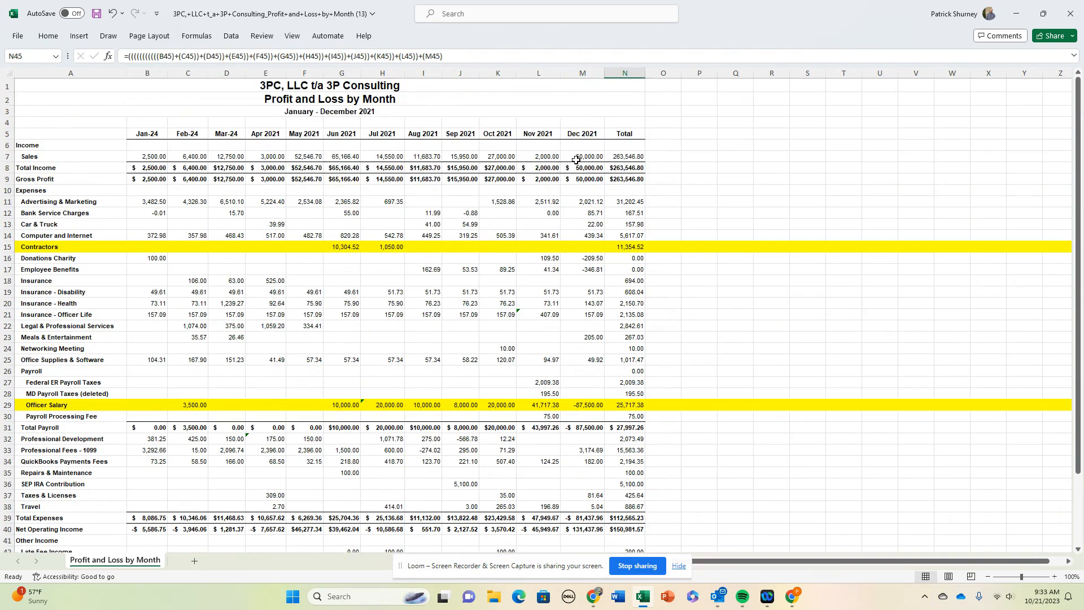
pyautogui.hotkey('ctrl', 'z')
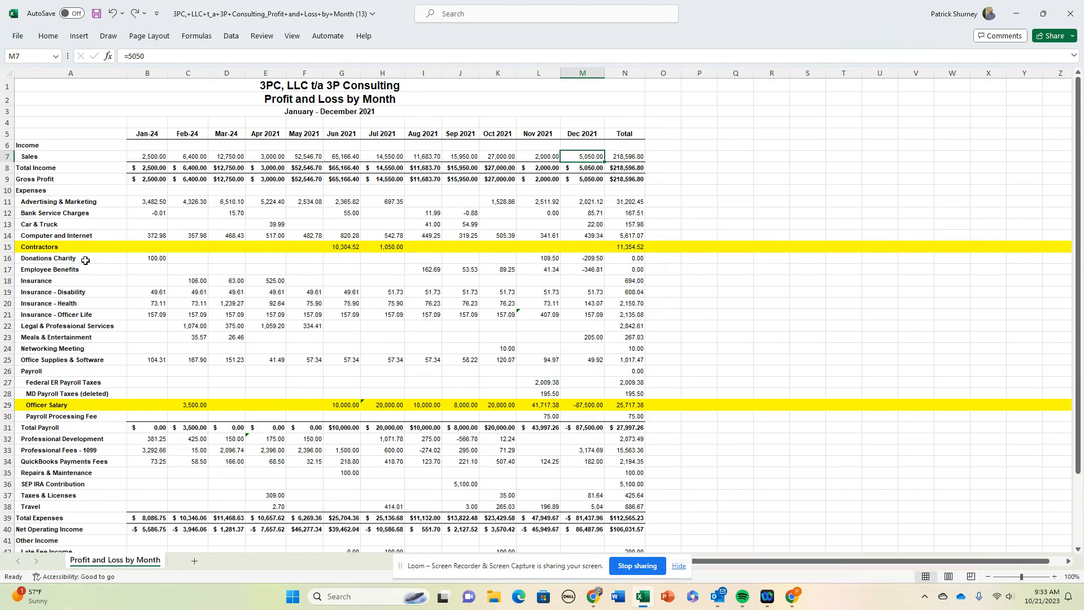
# Switch back to the Profit and Loss by Month report in QuickBooks Online.
pyautogui.hotkey('alt', 'Tab')
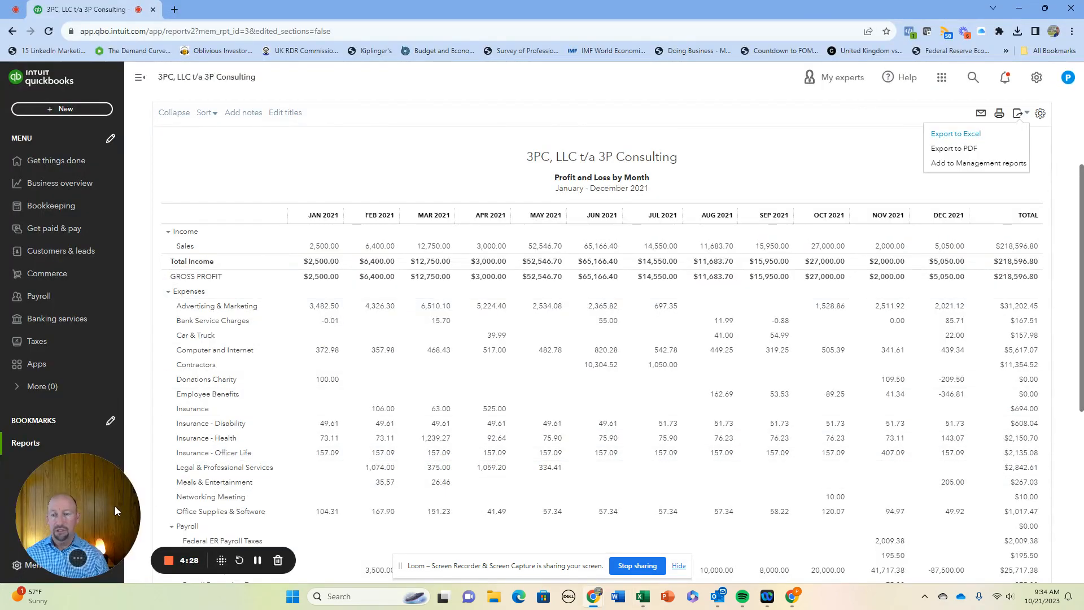
pyautogui.moveTo(114, 506); pyautogui.dragTo(537, 232)
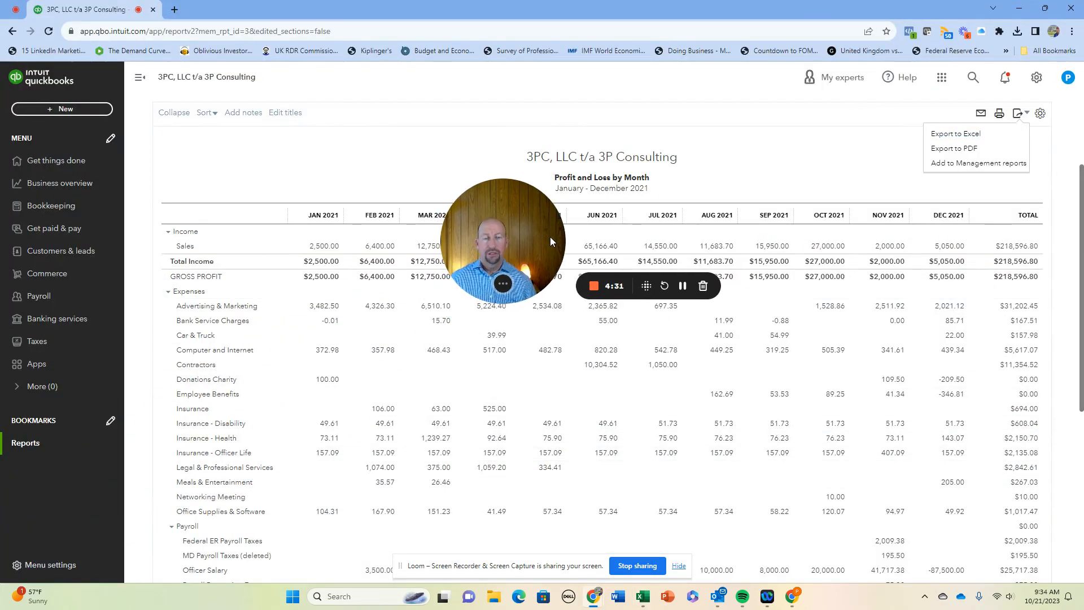